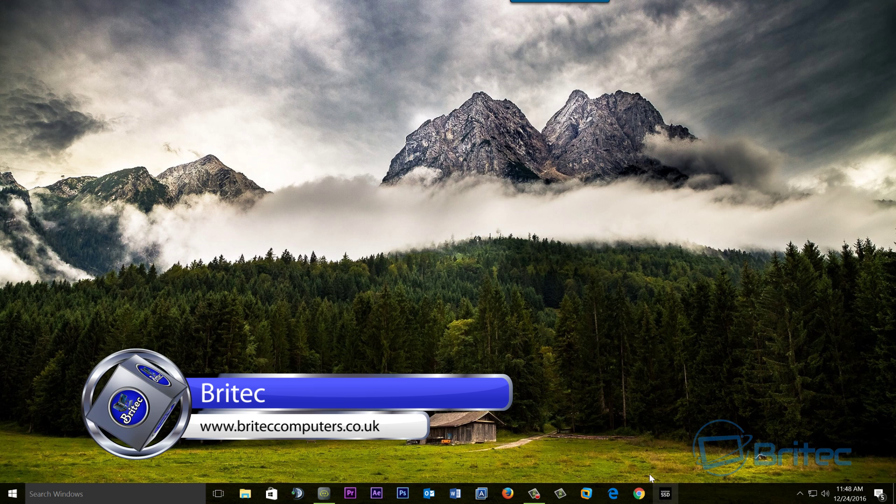
Step: Launch Samsung Magician from the taskbar and go to the Secure Erase page
left_click(665, 494)
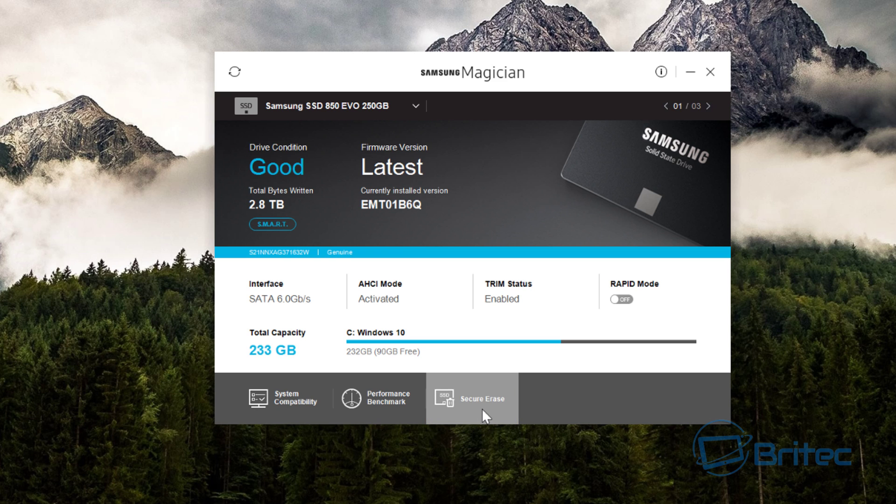
left_click(480, 408)
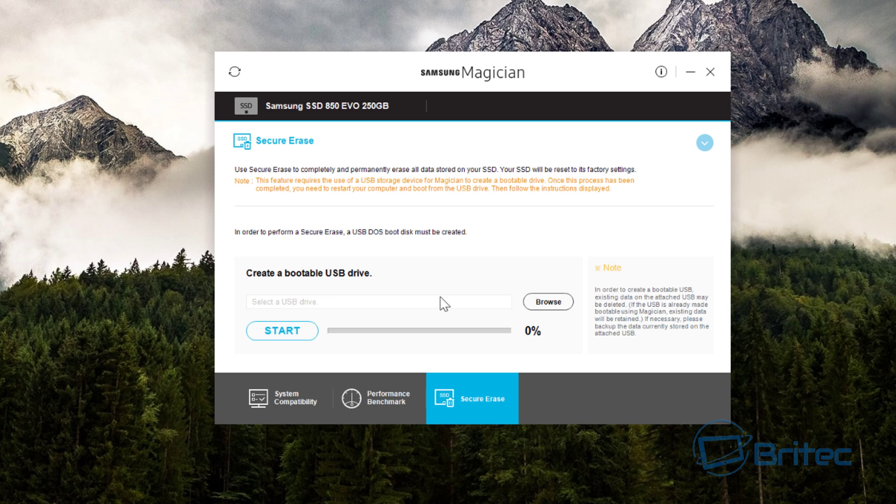
Step: Browse for the USB target and choose Data (H:) under Disk Drives
left_click(545, 302)
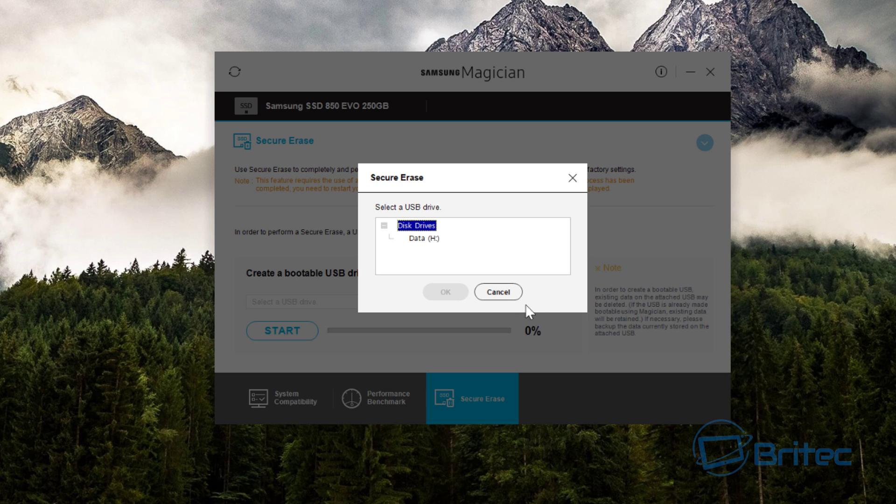
left_click(418, 238)
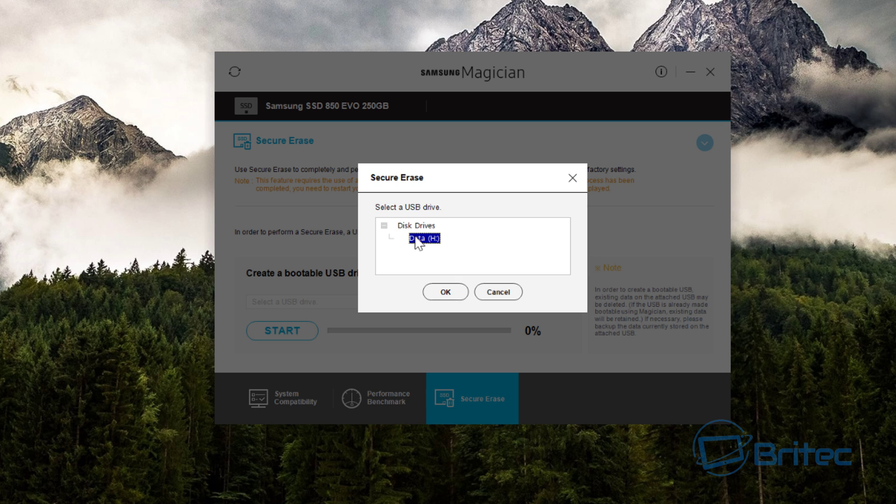
left_click(445, 292)
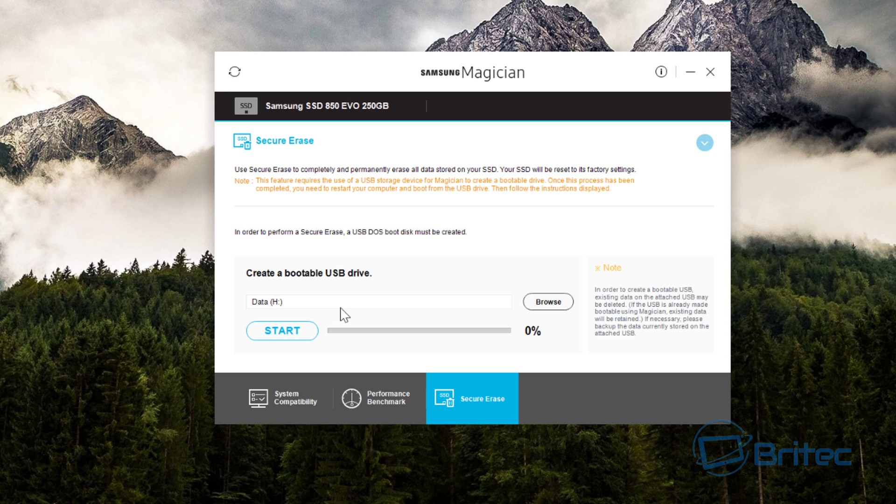
Step: Start creating the bootable USB DOS disk on Data (H:), accepting possible data deletion
left_click(291, 335)
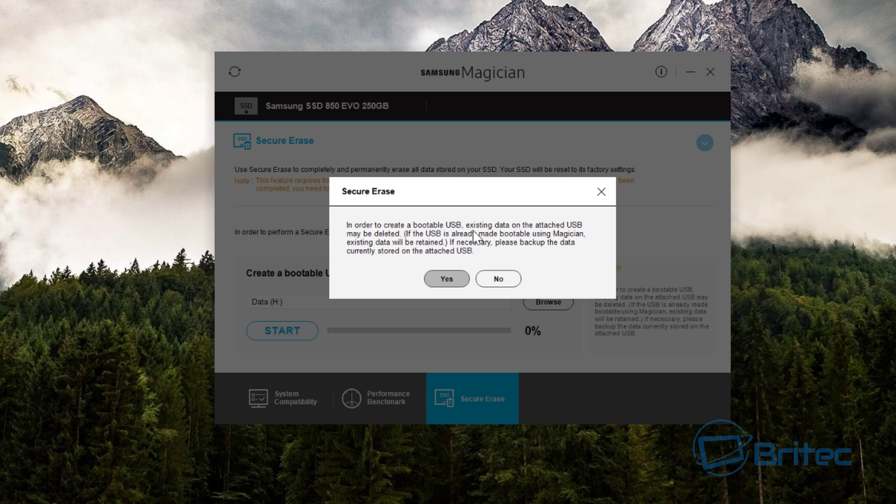
left_click(451, 282)
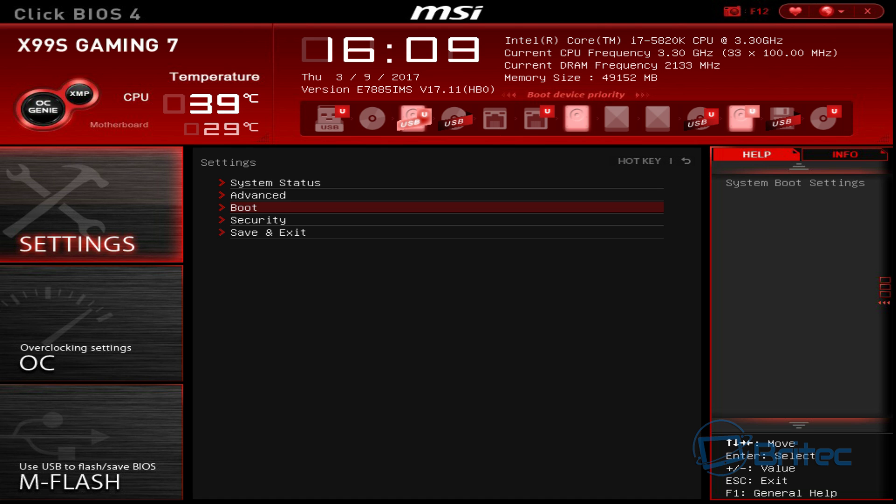
Step: Enter the Boot page from the MSI BIOS Settings menu
key("Return")
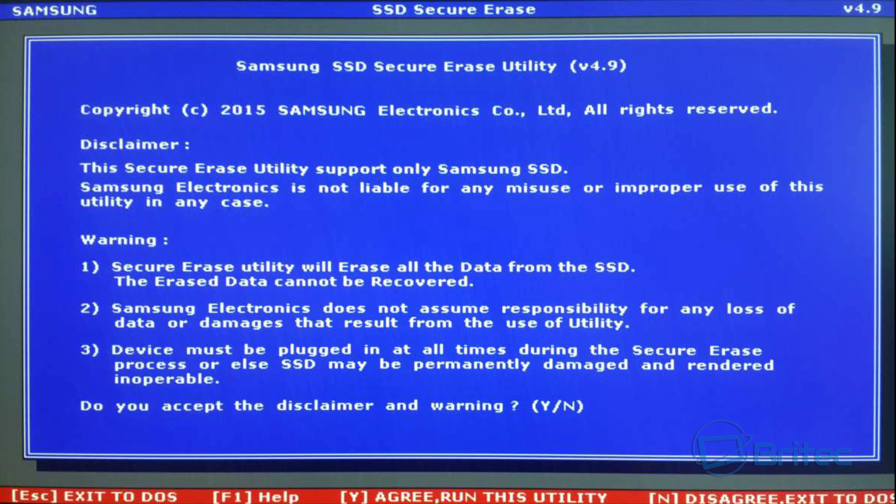
Step: Agree to the Secure Erase Utility disclaimer and warning with Y
key("y")
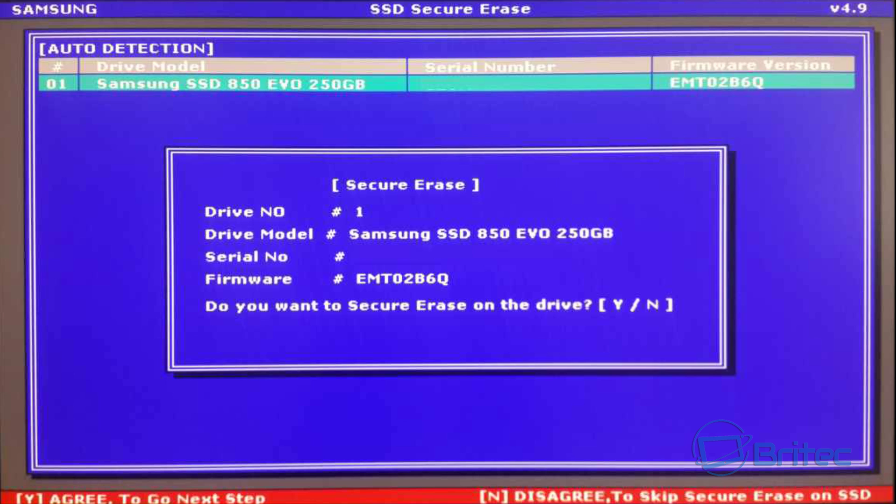
Step: Confirm with Y to secure erase the Samsung SSD 850 EVO 250GB
key("y")
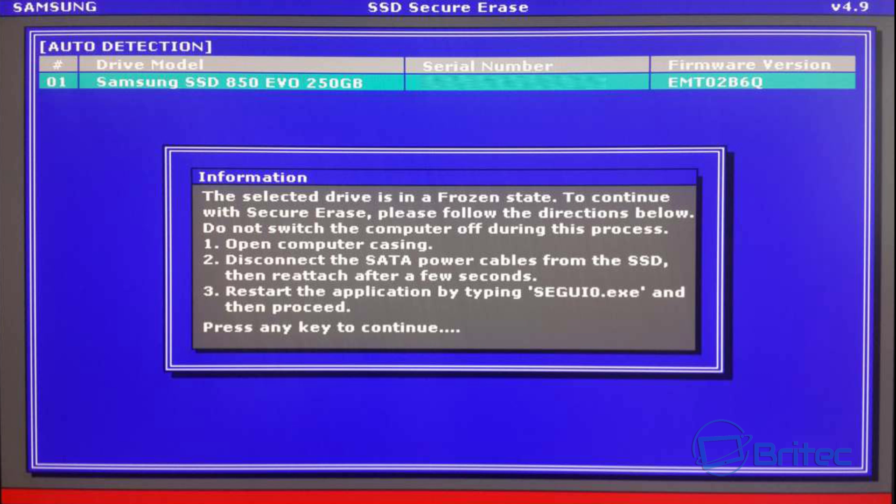